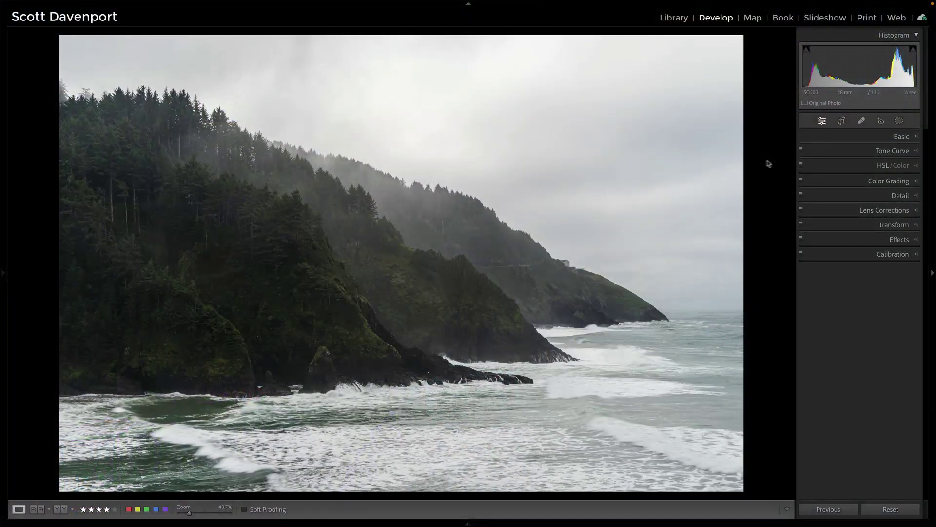
Compare the headland's tone curve off and on, then switch the point curve from Medium Contrast to Linear
{"action": "left_click", "coordinate": [885, 151]}
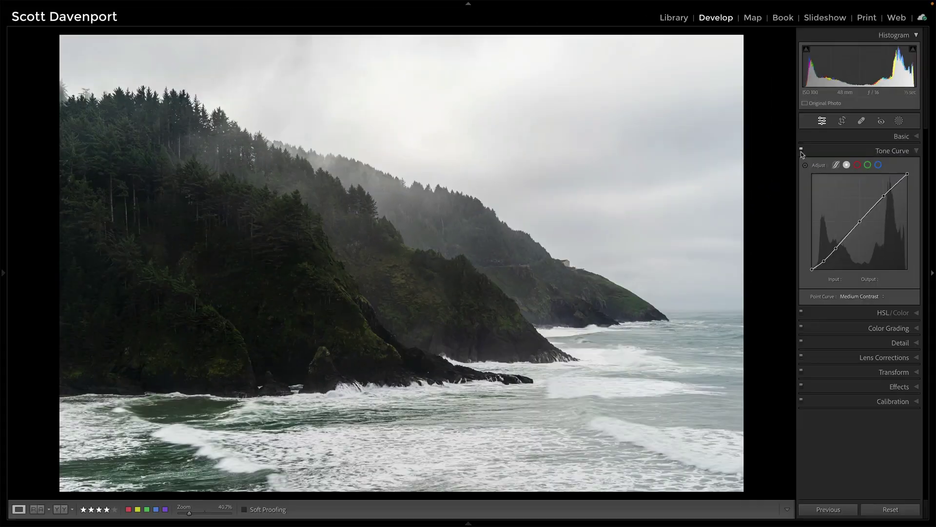
{"action": "left_click", "coordinate": [733, 226]}
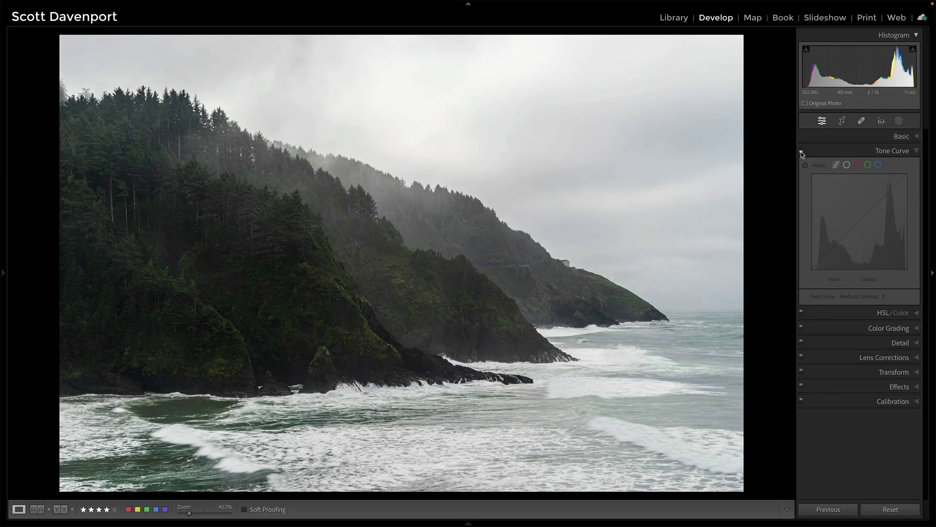
{"action": "left_click", "coordinate": [801, 150]}
{"action": "left_click", "coordinate": [860, 296]}
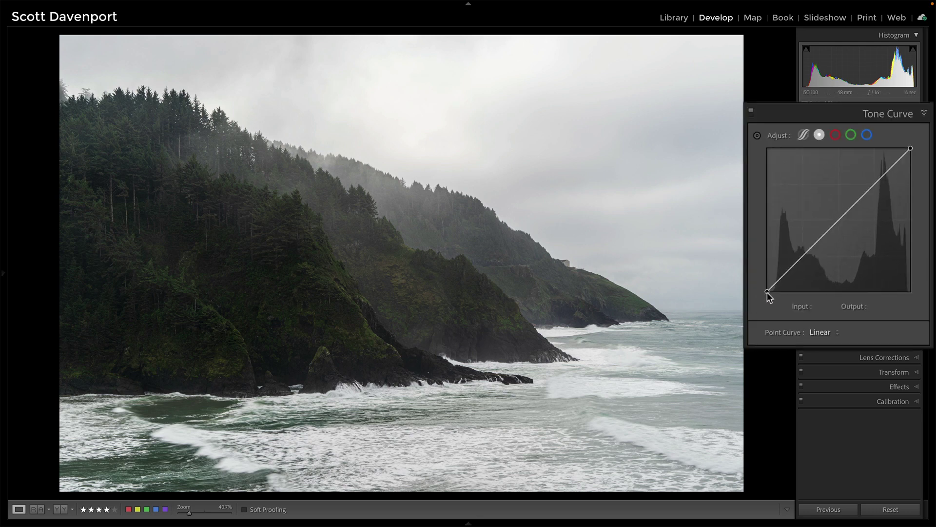
Raise the black point, lower the white point to 226, and add points at 71/81 and 179/172
{"action": "left_click", "coordinate": [767, 291]}
{"action": "mouse_move", "coordinate": [767, 291]}
{"action": "left_mouse_down"}
{"action": "mouse_move", "coordinate": [761, 259]}
{"action": "mouse_move", "coordinate": [757, 281]}
{"action": "mouse_move", "coordinate": [756, 271]}
{"action": "mouse_move", "coordinate": [766, 273]}
{"action": "left_mouse_up"}
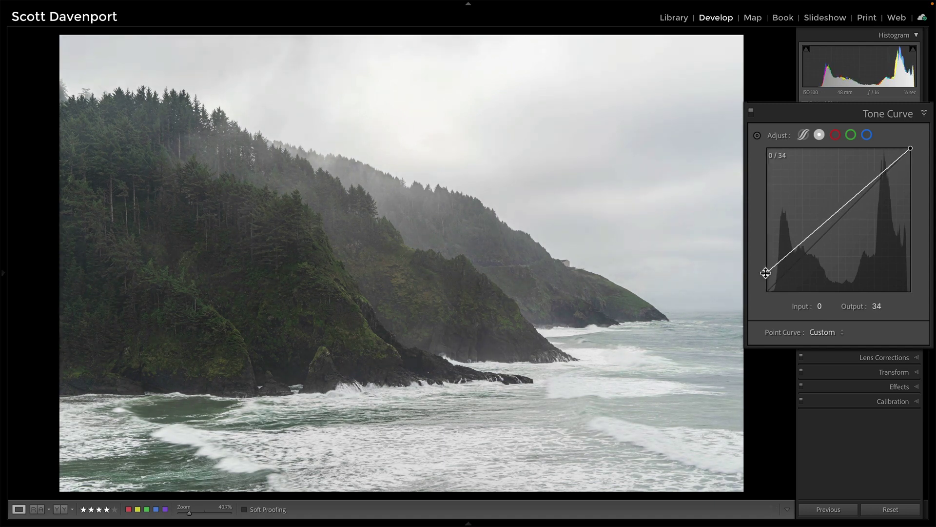
{"action": "left_click", "coordinate": [911, 148]}
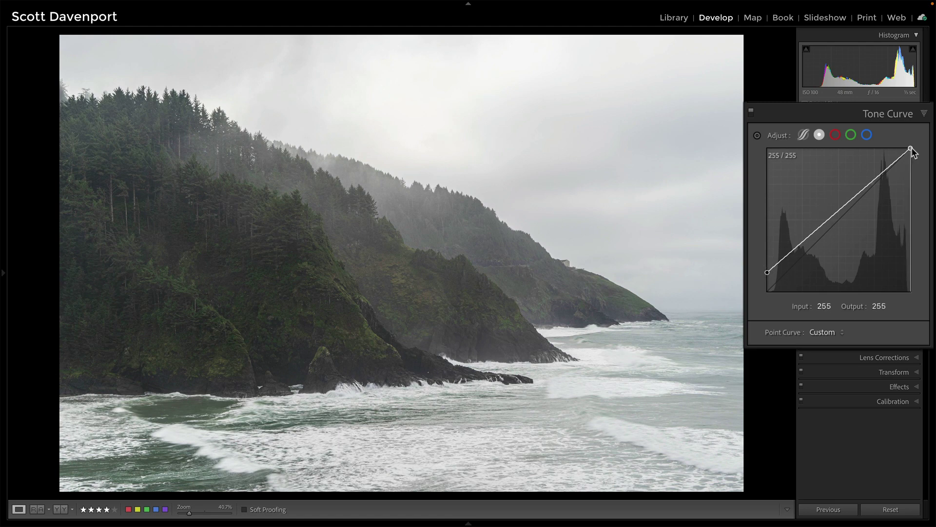
{"action": "left_click_drag", "start_coordinate": [911, 148], "coordinate": [912, 162]}
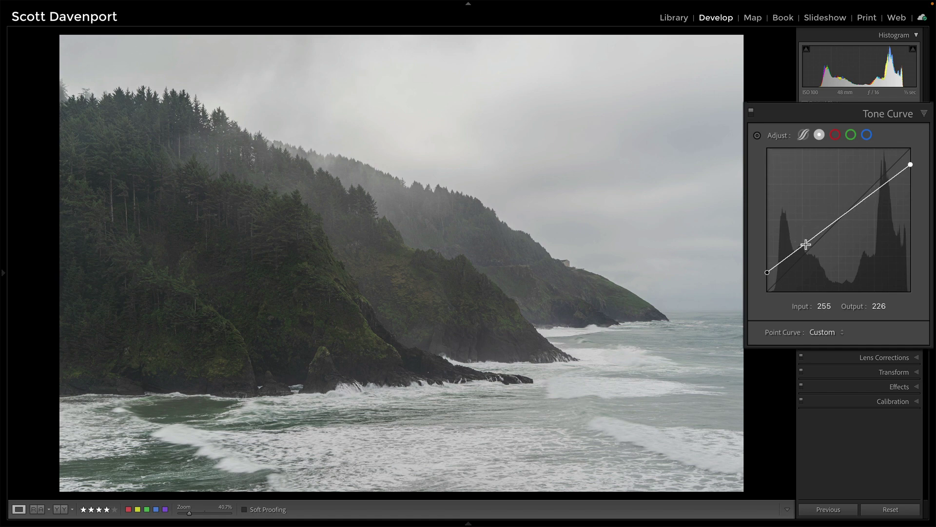
{"action": "left_click_drag", "start_coordinate": [805, 242], "coordinate": [807, 245]}
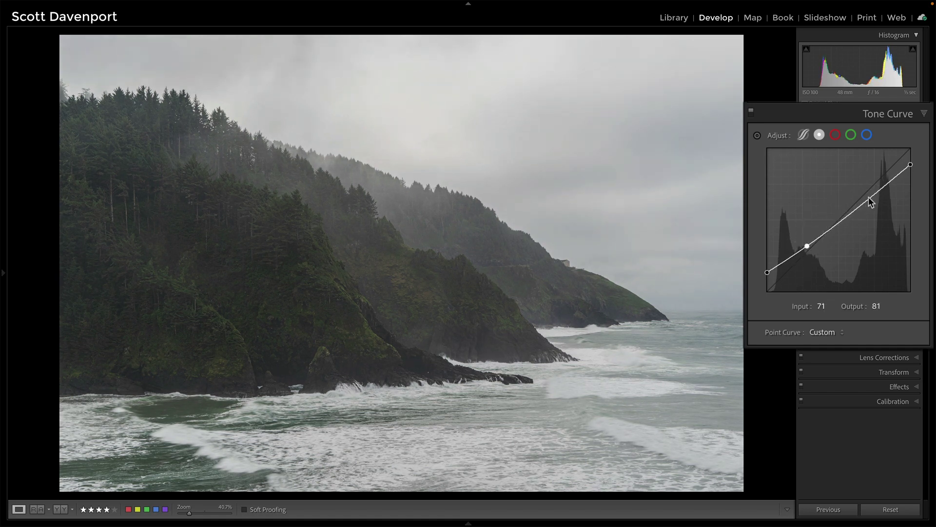
{"action": "left_click_drag", "start_coordinate": [868, 200], "coordinate": [867, 193]}
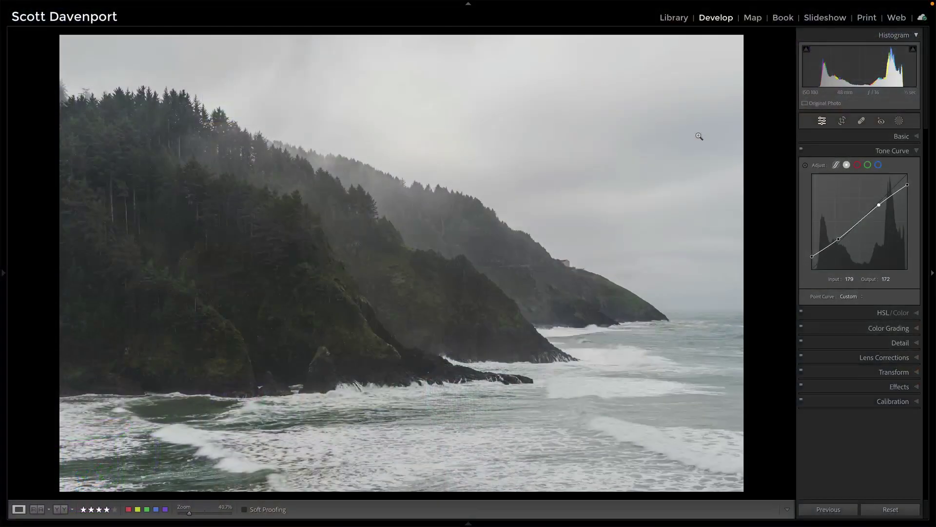
Reset the curve to Linear, lift the black point, and add shadow points near 32 and 18/24
{"action": "left_click", "coordinate": [850, 297]}
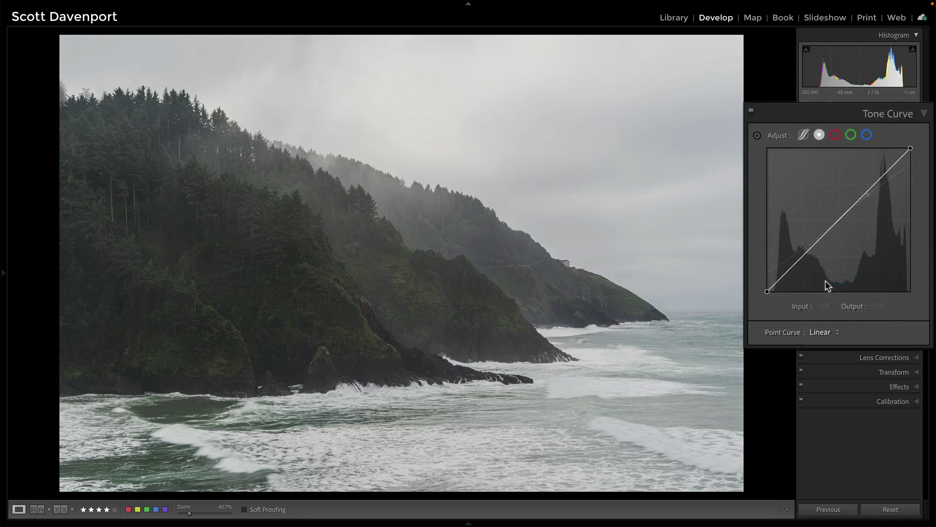
{"action": "left_click", "coordinate": [851, 259]}
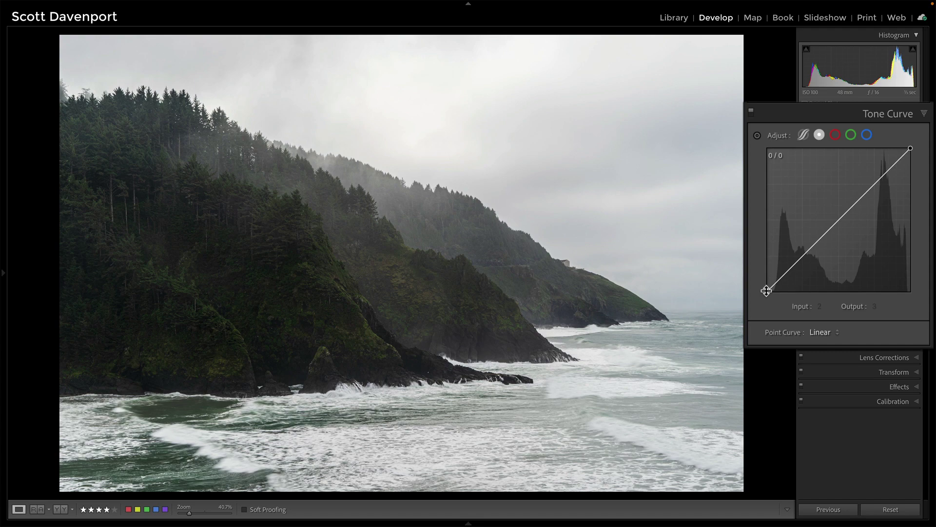
{"action": "left_click_drag", "start_coordinate": [766, 289], "coordinate": [768, 277]}
{"action": "left_click", "coordinate": [784, 274]}
{"action": "mouse_move", "coordinate": [785, 277]}
{"action": "left_mouse_down"}
{"action": "mouse_move", "coordinate": [784, 268]}
{"action": "mouse_move", "coordinate": [777, 280]}
{"action": "left_mouse_up"}
{"action": "left_click", "coordinate": [776, 278]}
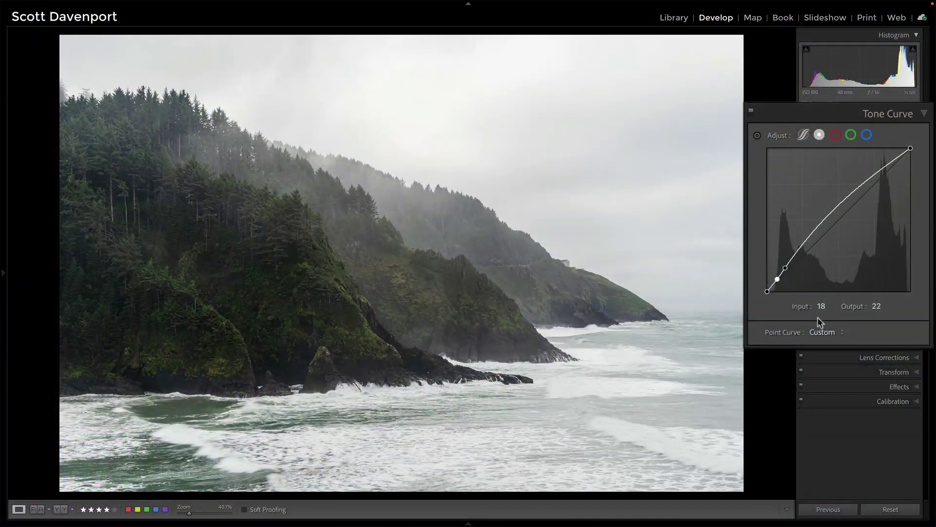
Reset the curve to Linear again and add points at 14, 113 and 125
{"action": "left_click", "coordinate": [819, 323]}
{"action": "left_click", "coordinate": [820, 281]}
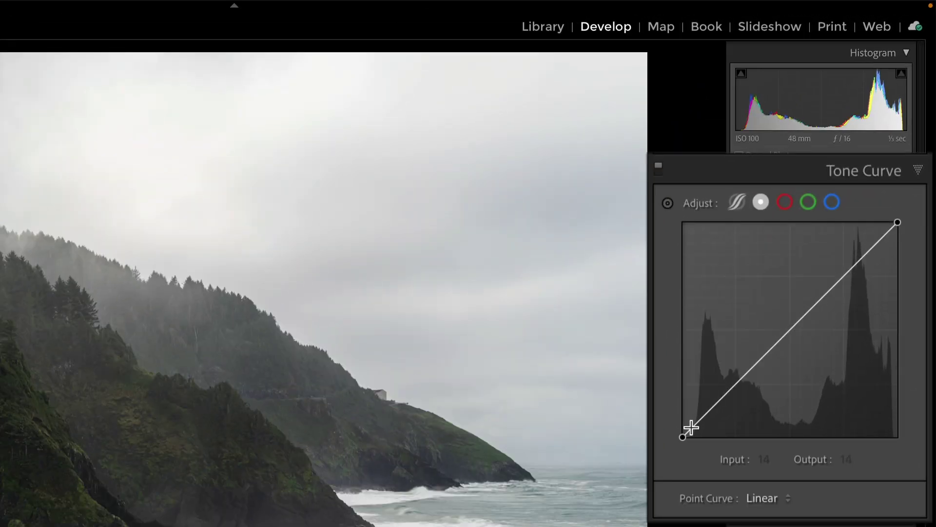
{"action": "left_click", "coordinate": [774, 284]}
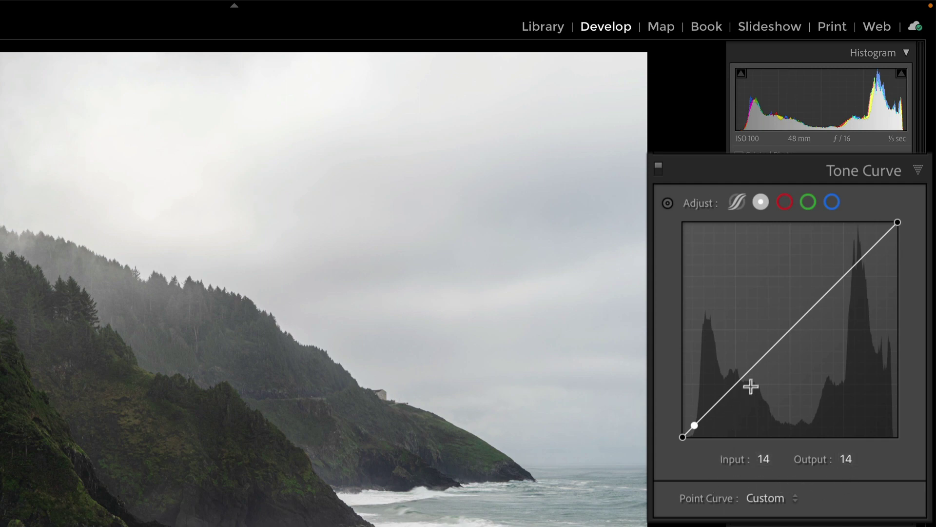
{"action": "left_click", "coordinate": [777, 341]}
{"action": "left_click", "coordinate": [786, 331]}
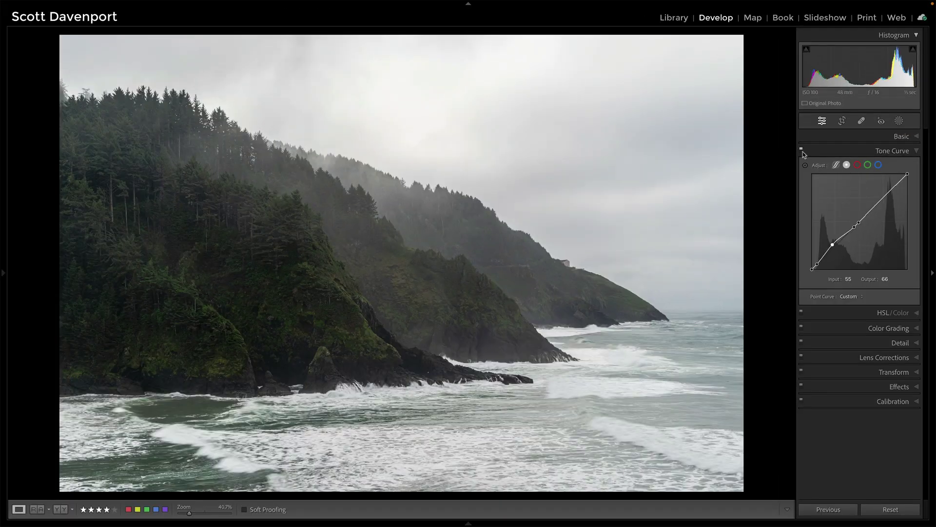
{"action": "left_click", "coordinate": [734, 226]}
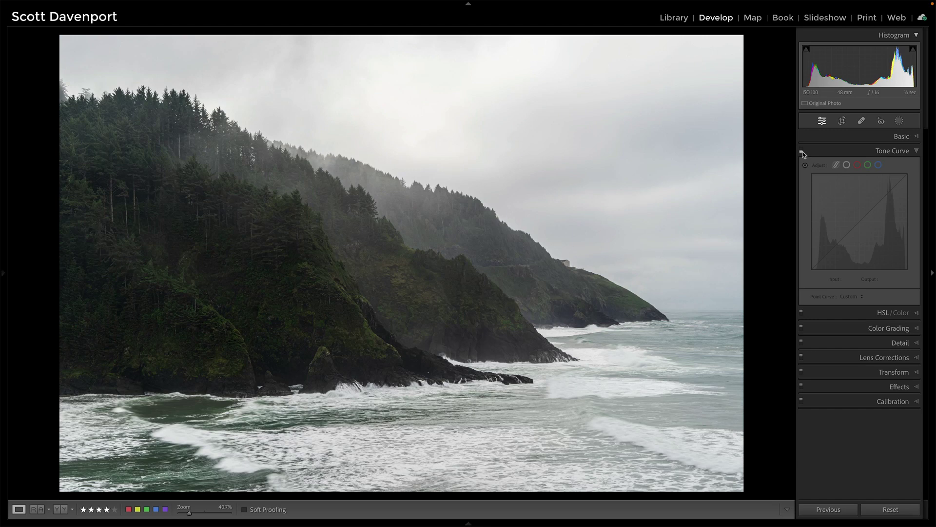
{"action": "left_click", "coordinate": [802, 153]}
{"action": "left_click", "coordinate": [802, 152]}
{"action": "left_click", "coordinate": [802, 151]}
{"action": "left_click", "coordinate": [802, 151]}
{"action": "left_click", "coordinate": [802, 151]}
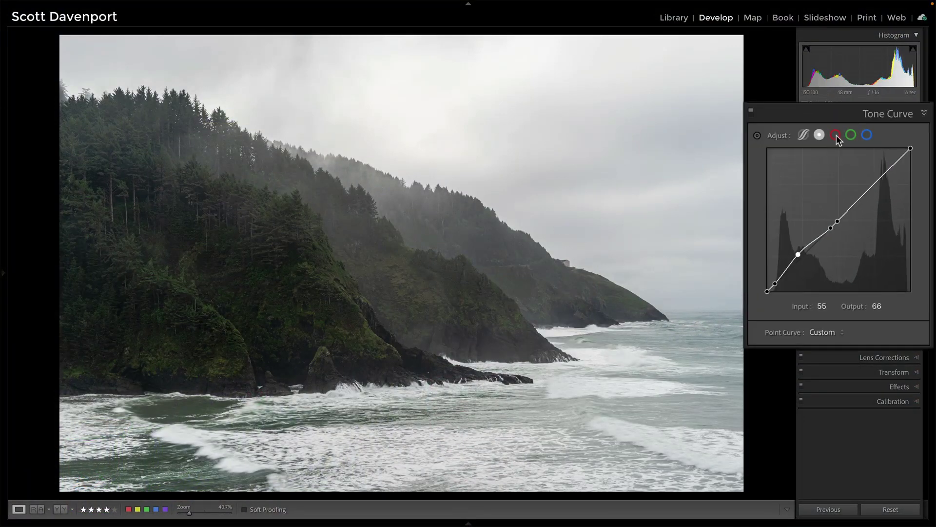
Cycle through the Red, Green and Blue curves, then try a blue midtone shift and undo it
{"action": "left_click", "coordinate": [835, 135]}
{"action": "left_click", "coordinate": [851, 135]}
{"action": "left_click", "coordinate": [866, 137]}
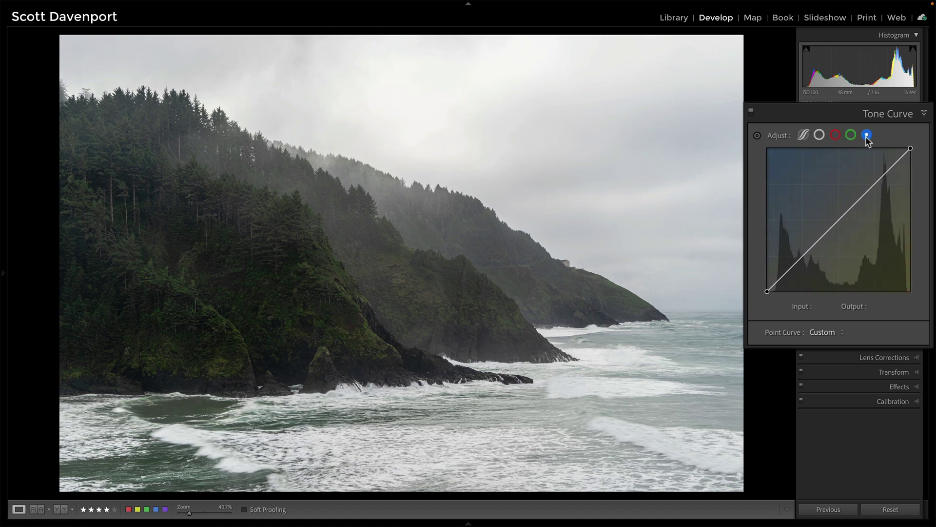
{"action": "left_click", "coordinate": [836, 135]}
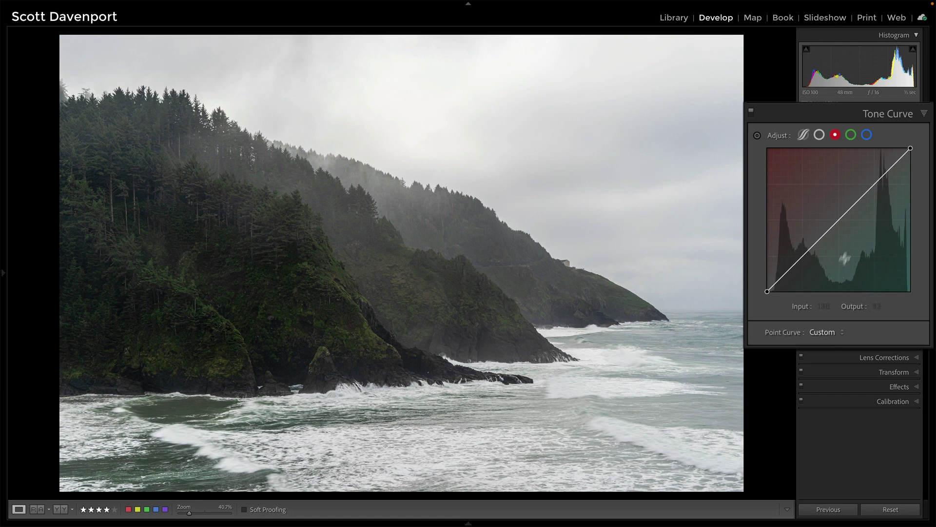
{"action": "left_click", "coordinate": [851, 135]}
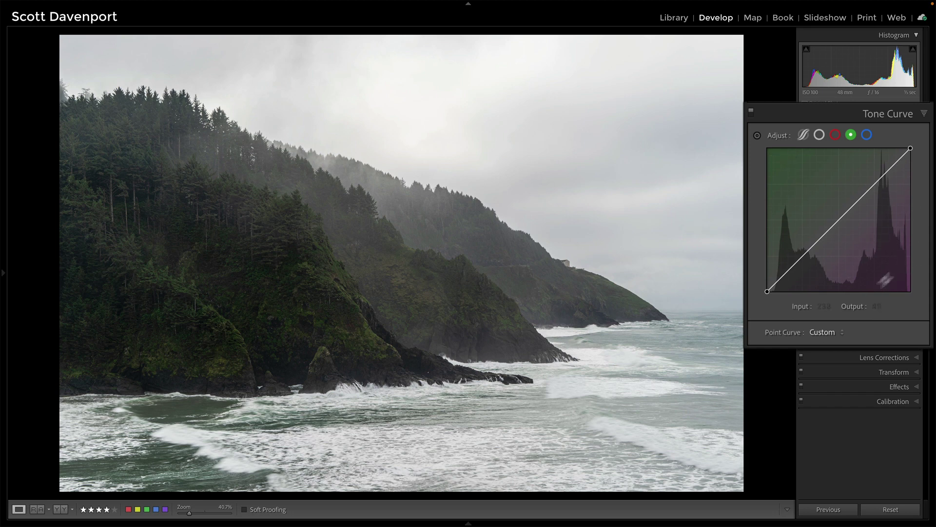
{"action": "left_click", "coordinate": [867, 136]}
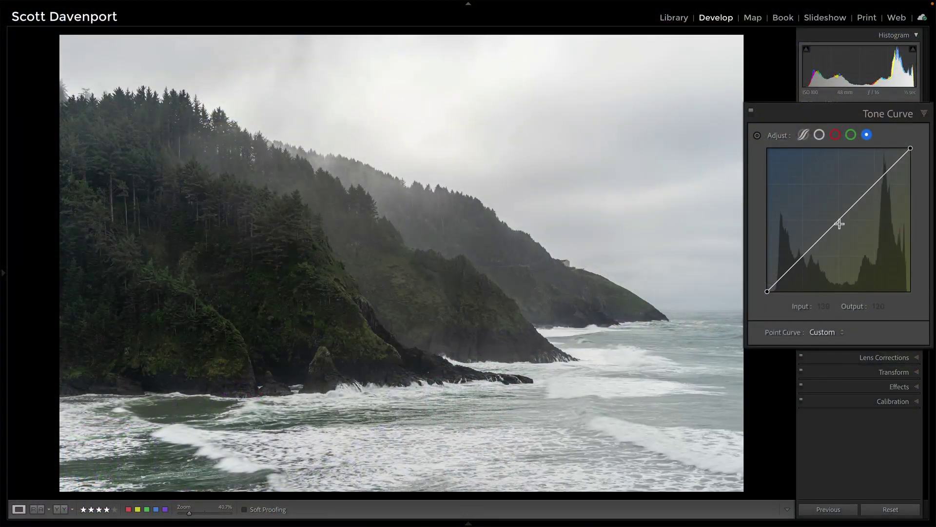
{"action": "left_click_drag", "start_coordinate": [841, 226], "coordinate": [833, 205]}
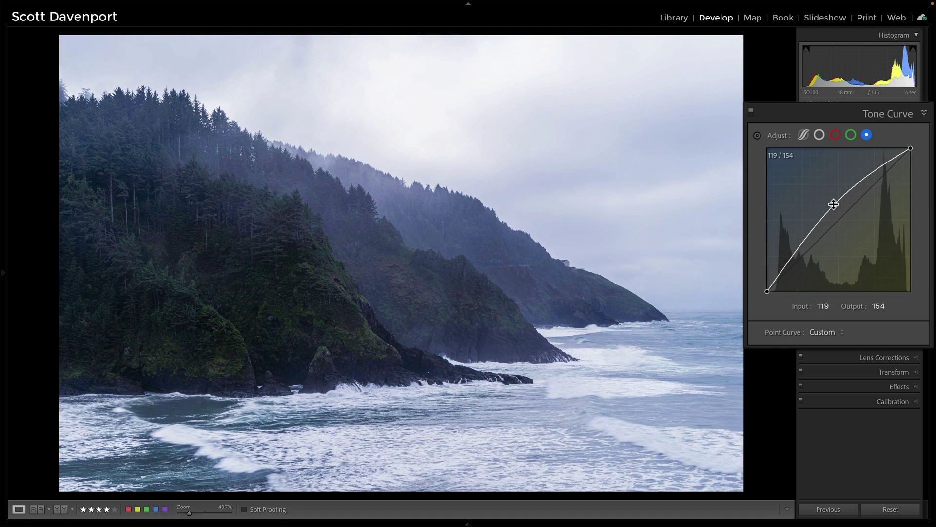
{"action": "key", "text": "ctrl+z"}
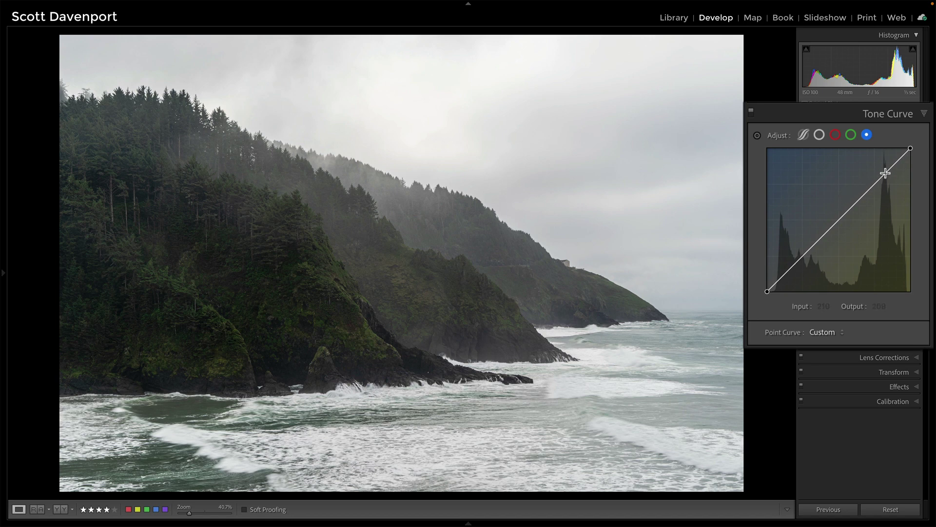
Raise the blue curve's highlight point from about 210 to 219 and anchor its midtones at 144/149
{"action": "left_click", "coordinate": [885, 173]}
{"action": "left_click_drag", "start_coordinate": [885, 173], "coordinate": [888, 173]}
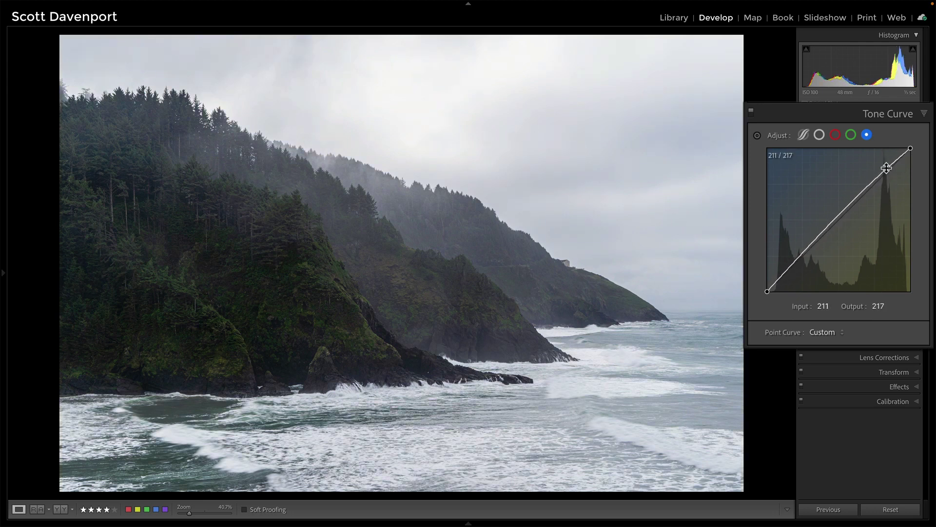
{"action": "left_click", "coordinate": [848, 204]}
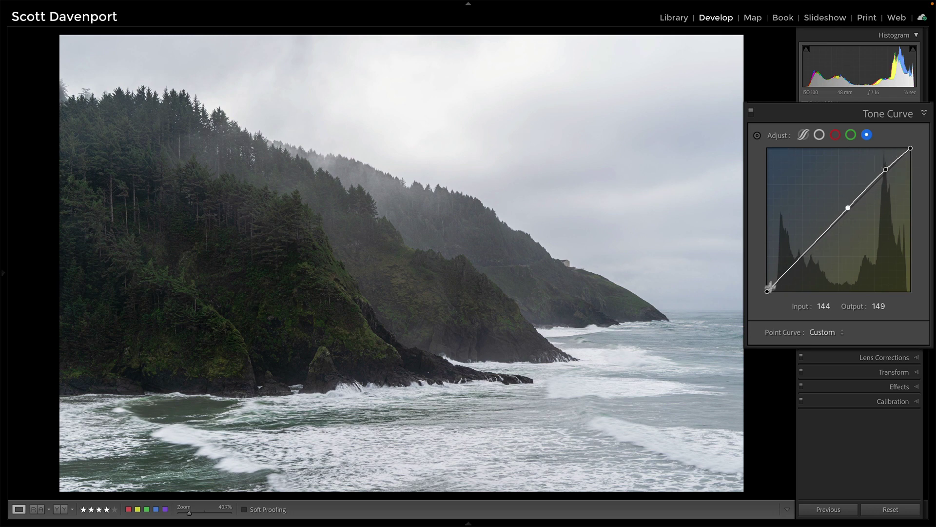
On the red curve, lower the highlights to 209/206 and anchor the midpoint at 129/128
{"action": "left_click", "coordinate": [835, 135]}
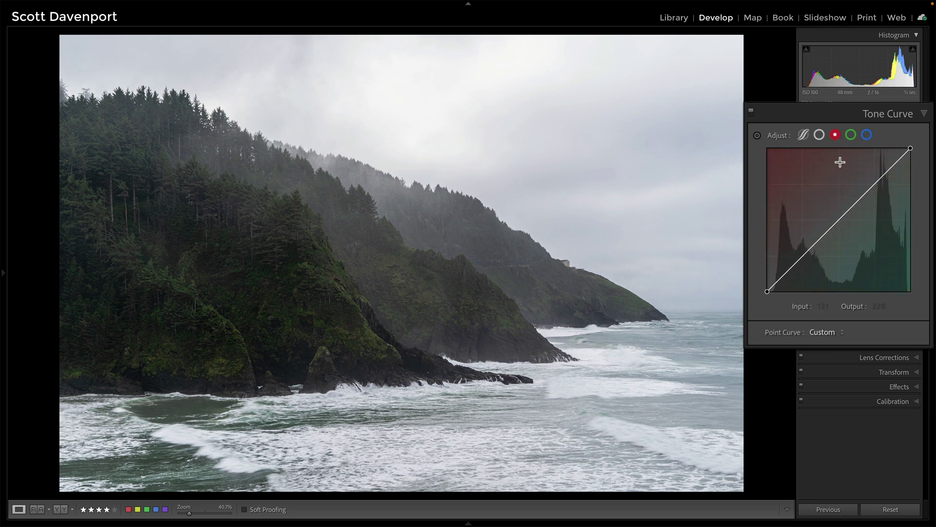
{"action": "left_click", "coordinate": [884, 174]}
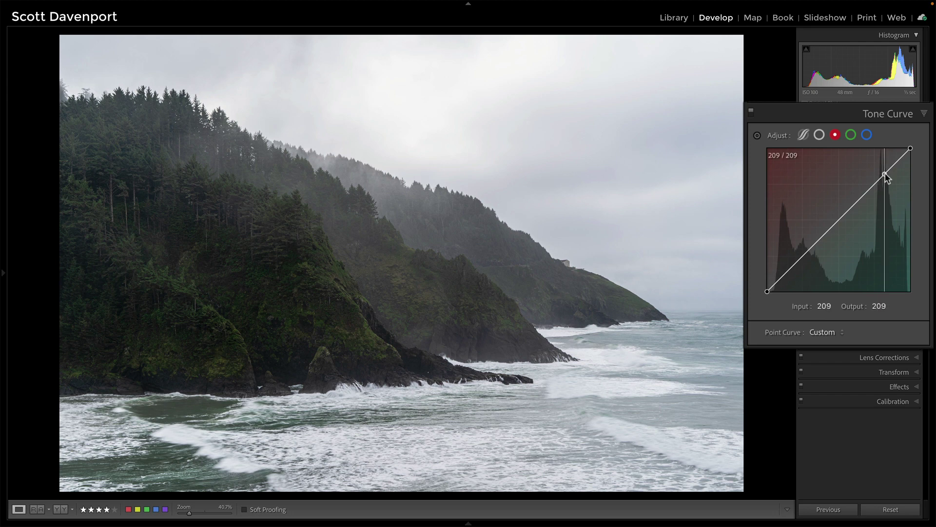
{"action": "left_click_drag", "start_coordinate": [885, 174], "coordinate": [886, 177]}
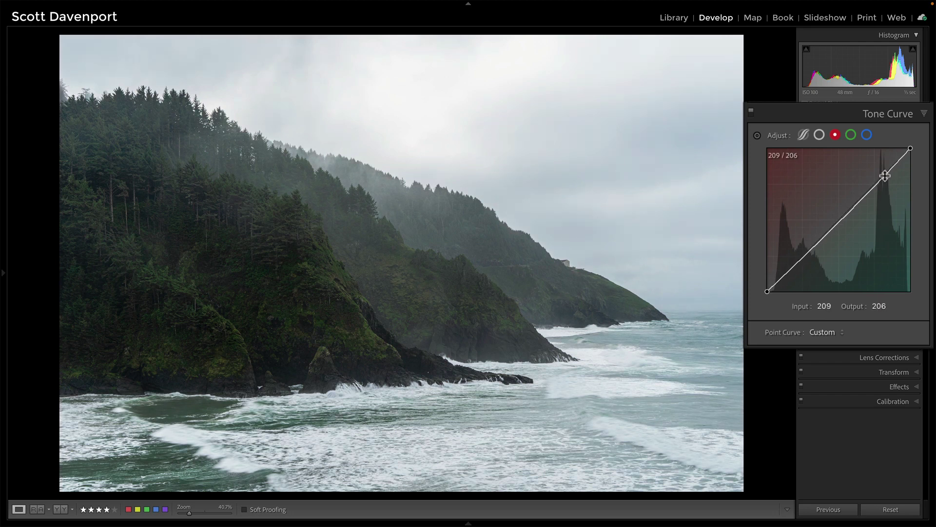
{"action": "left_click", "coordinate": [840, 222]}
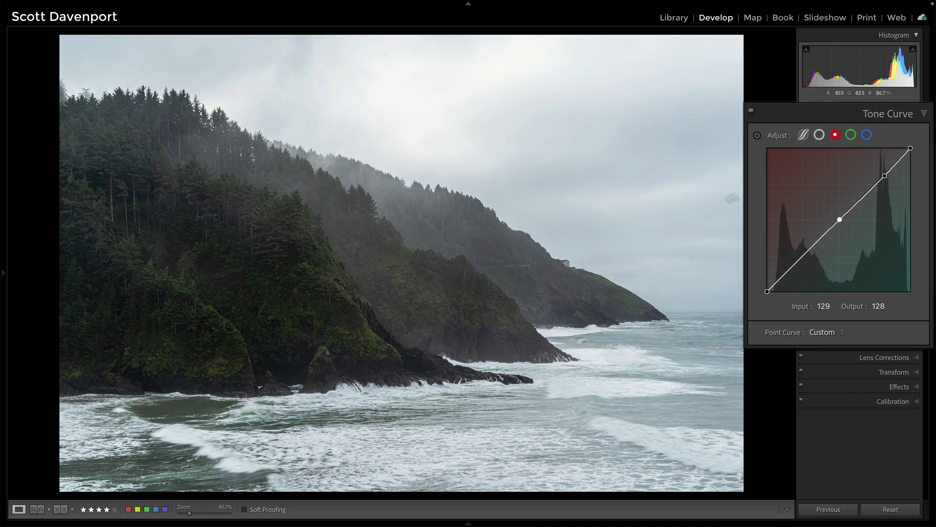
{"action": "left_click", "coordinate": [751, 112]}
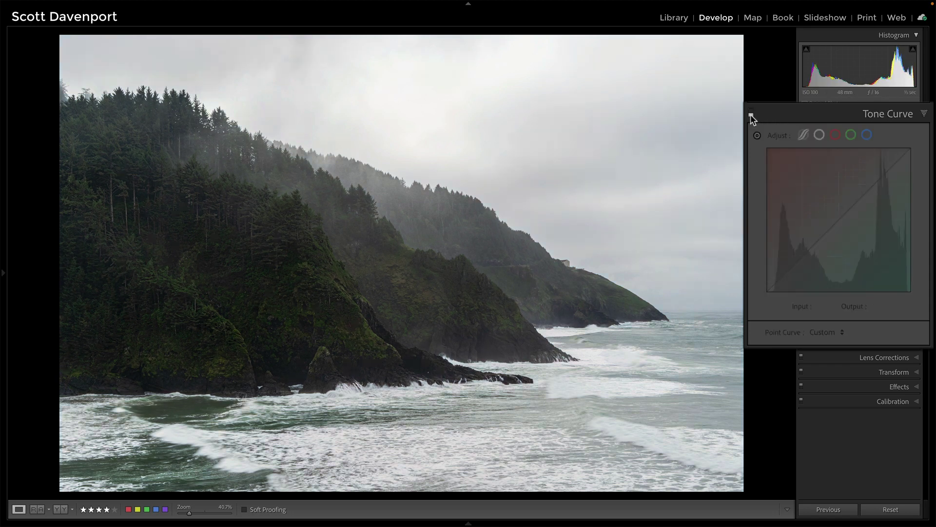
{"action": "left_click", "coordinate": [751, 112]}
{"action": "left_click", "coordinate": [750, 112]}
{"action": "left_click", "coordinate": [751, 112]}
{"action": "left_click", "coordinate": [751, 112]}
{"action": "left_click", "coordinate": [751, 113]}
{"action": "left_click", "coordinate": [751, 112]}
{"action": "left_click", "coordinate": [750, 113]}
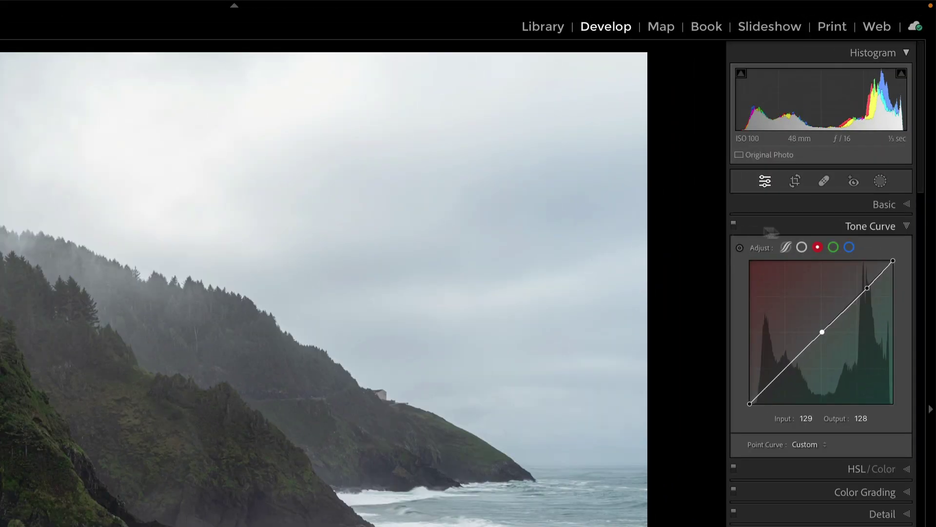
Pull a blue-channel shadow point on the headland's curve down to 56/51
{"action": "left_click", "coordinate": [849, 247]}
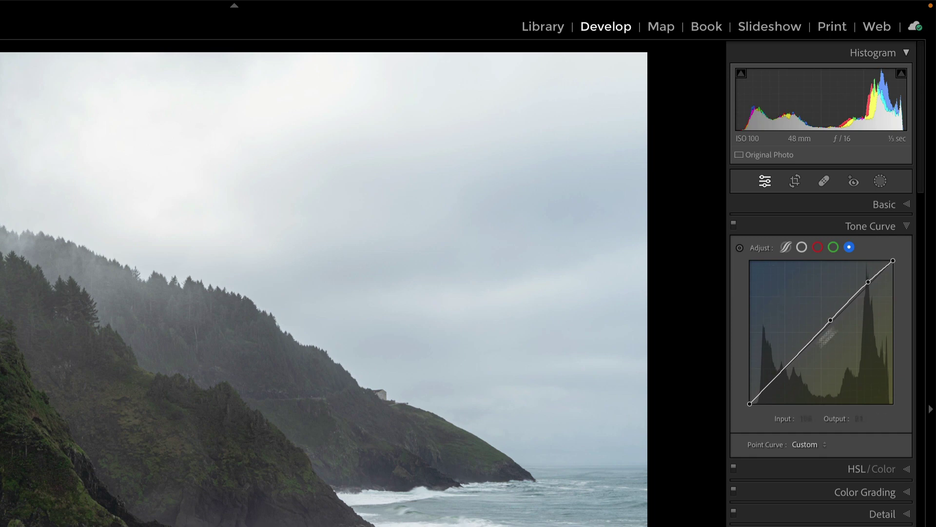
{"action": "left_click", "coordinate": [897, 205]}
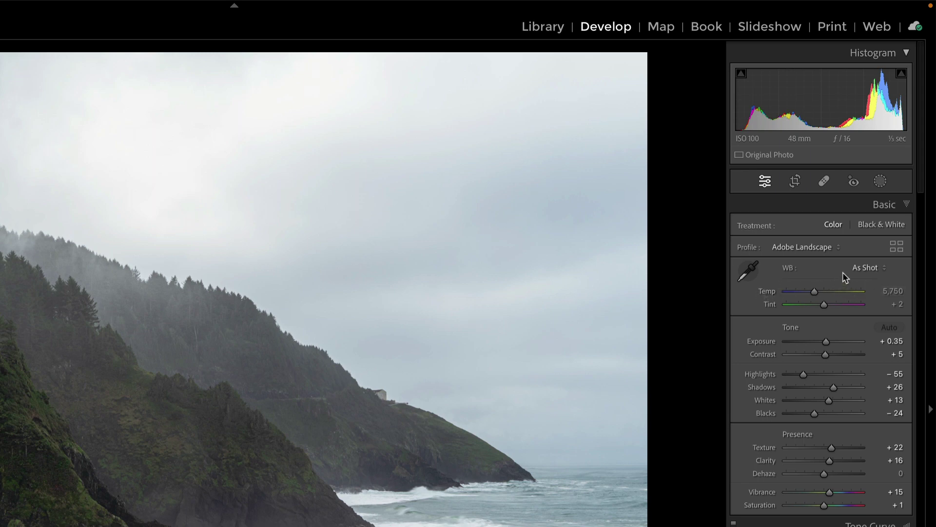
{"action": "left_click", "coordinate": [875, 523]}
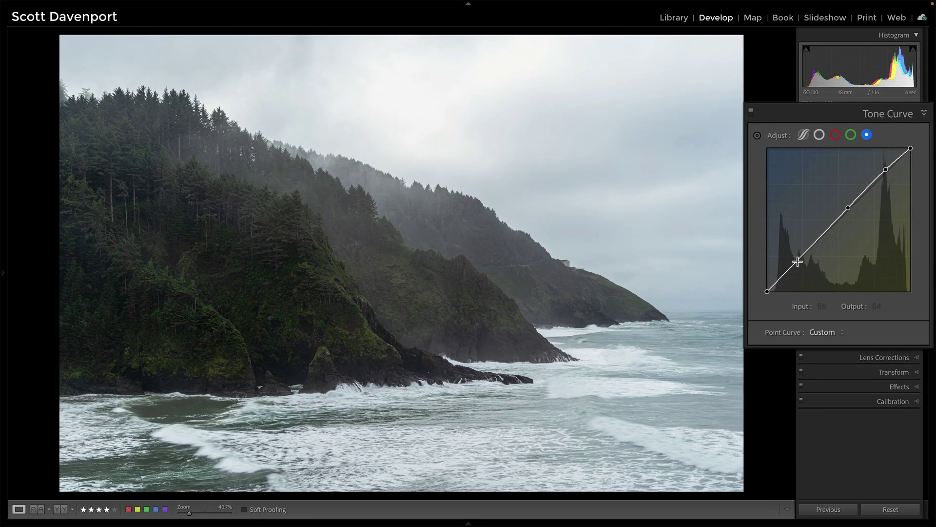
{"action": "left_click", "coordinate": [799, 260]}
{"action": "left_click_drag", "start_coordinate": [798, 261], "coordinate": [799, 265]}
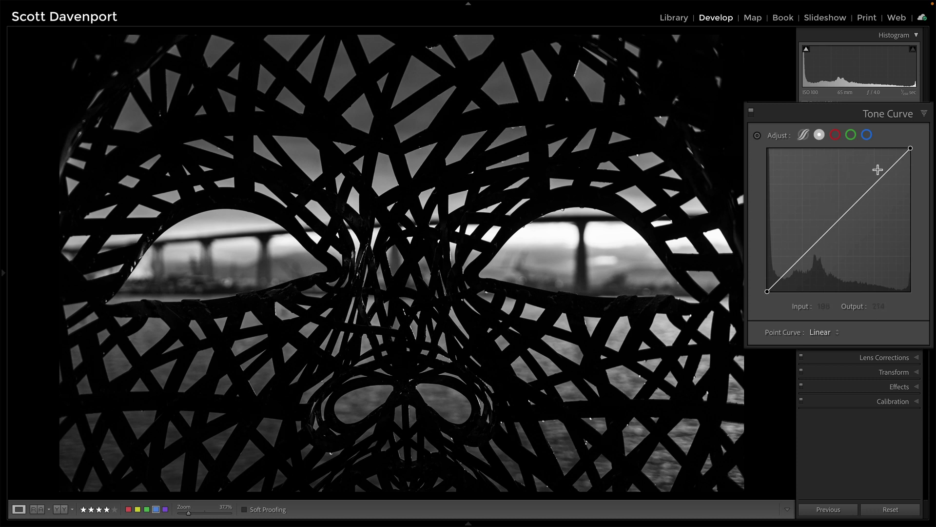
Drag a sculpture curve point from 188 up to 181/222, then compare the curve off and on
{"action": "left_click", "coordinate": [872, 186]}
{"action": "left_click_drag", "start_coordinate": [873, 186], "coordinate": [870, 169]}
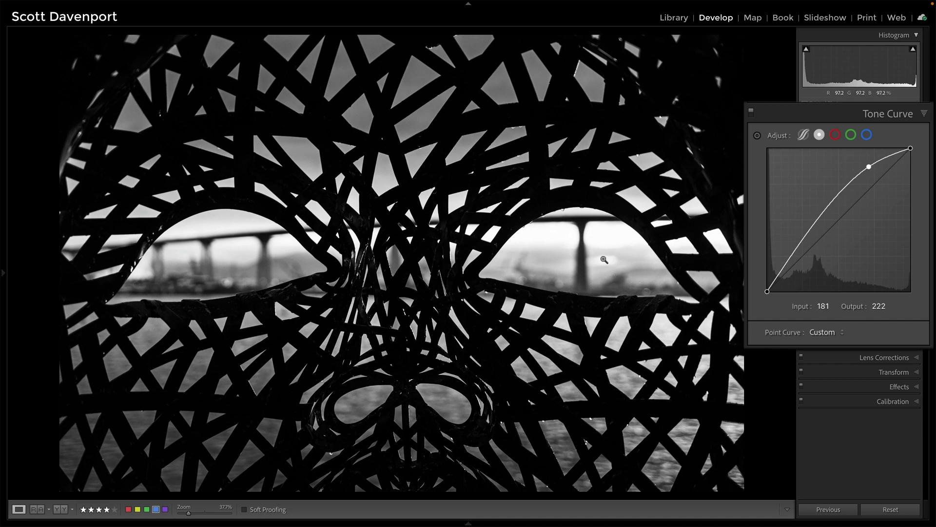
{"action": "left_click", "coordinate": [751, 115]}
{"action": "left_click", "coordinate": [750, 115]}
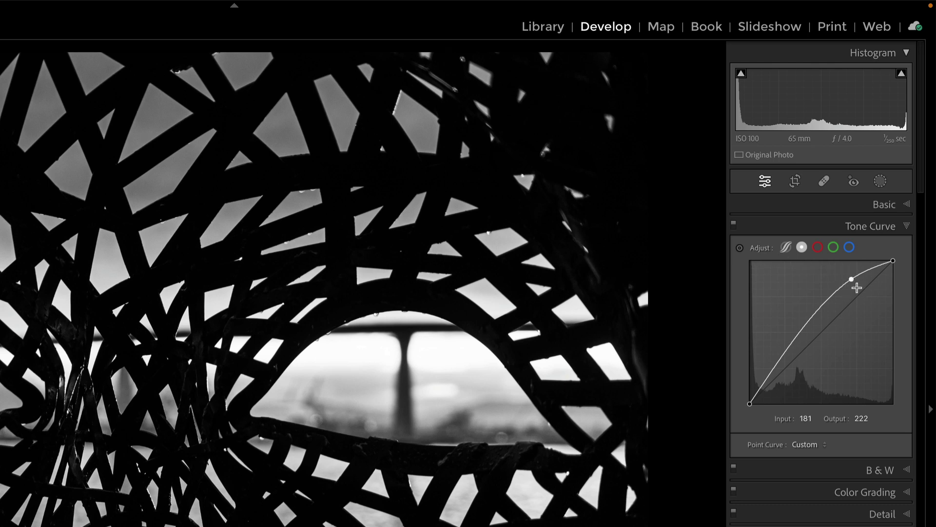
Check the sculpture's Basic settings (B&W 02 profile, Contrast +29, Shadows +25) before returning to the tone curve
{"action": "left_click", "coordinate": [885, 205]}
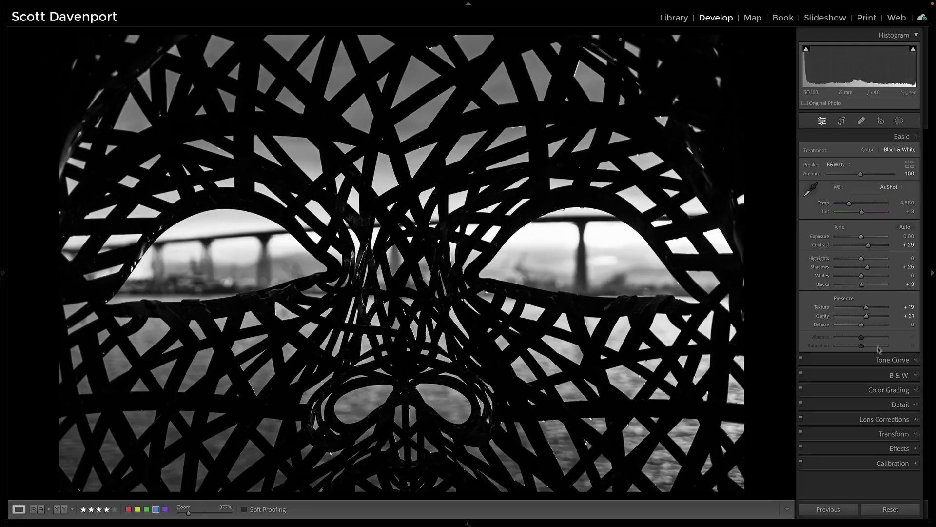
{"action": "left_click", "coordinate": [882, 361]}
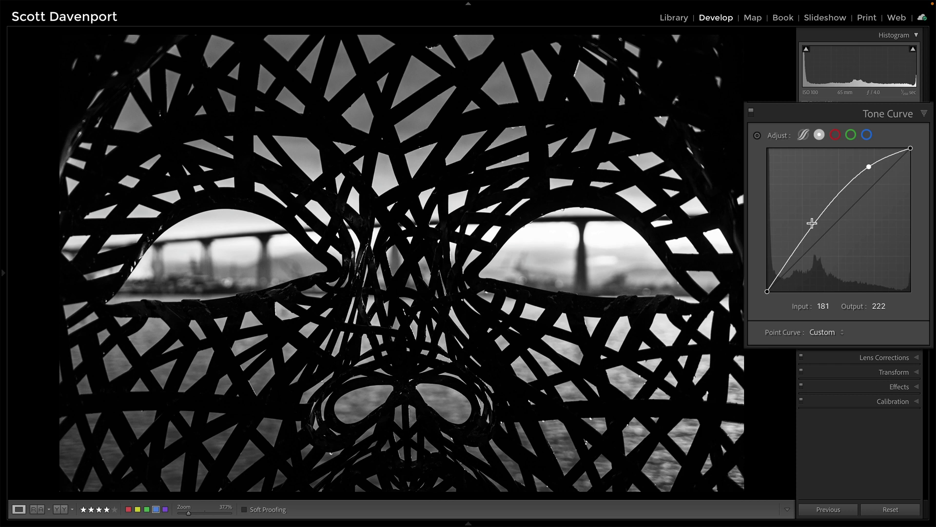
Reset the curve to Linear, anchor shadows at 20 and 37, and lift a midtone point to 150/198
{"action": "left_click", "coordinate": [824, 332]}
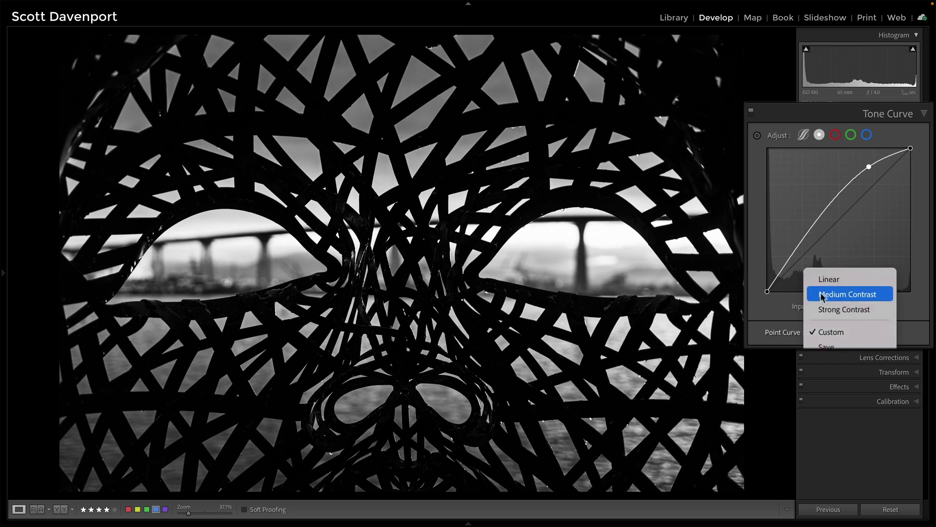
{"action": "left_click", "coordinate": [822, 280]}
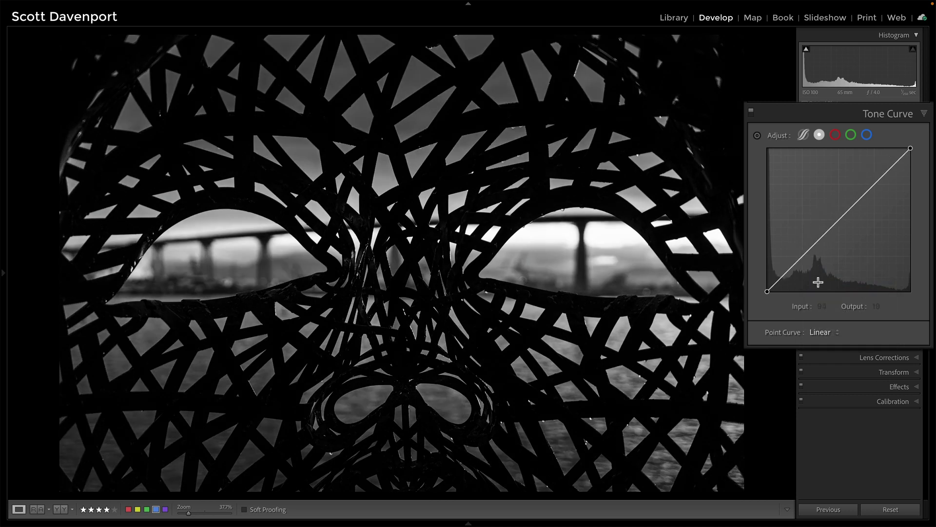
{"action": "left_click", "coordinate": [777, 282]}
{"action": "left_click", "coordinate": [786, 271]}
{"action": "left_click_drag", "start_coordinate": [851, 207], "coordinate": [850, 181]}
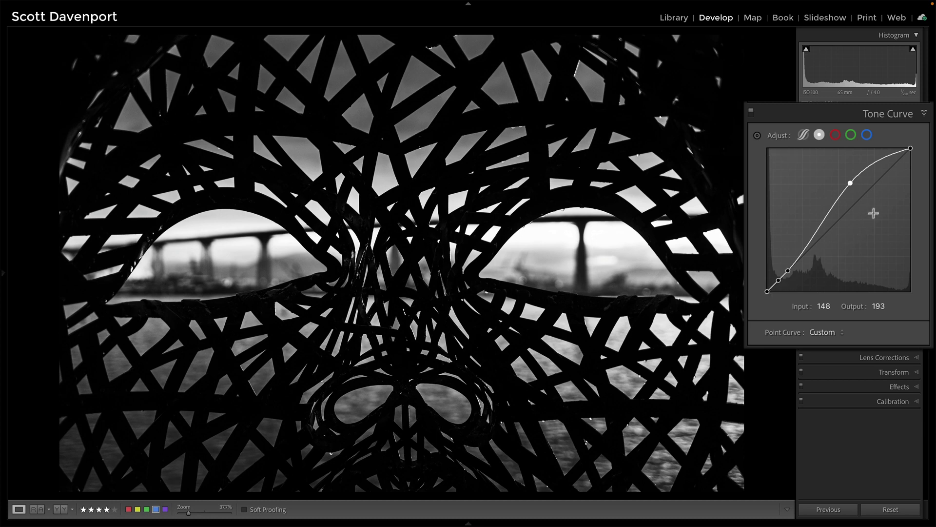
{"action": "left_click_drag", "start_coordinate": [851, 185], "coordinate": [851, 178]}
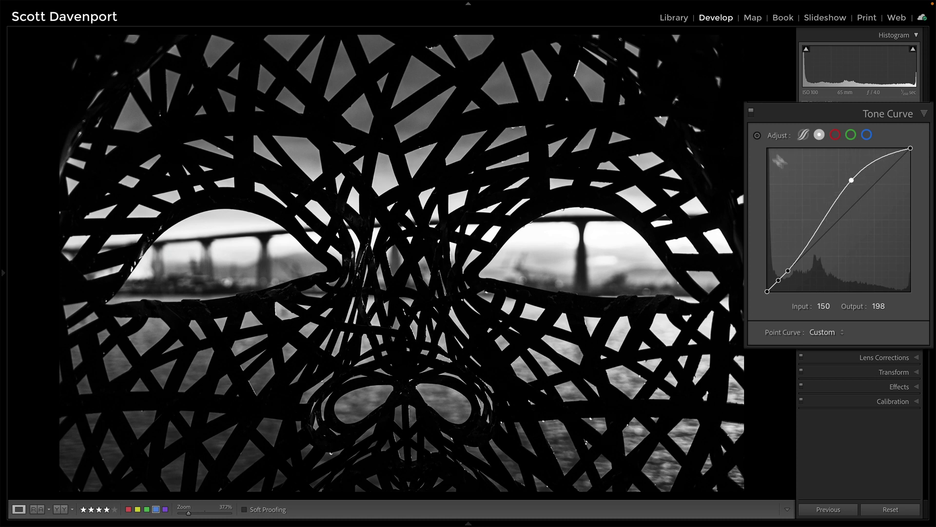
Turn the sculpture's tone curve off and back on to compare the result
{"action": "left_click", "coordinate": [751, 115]}
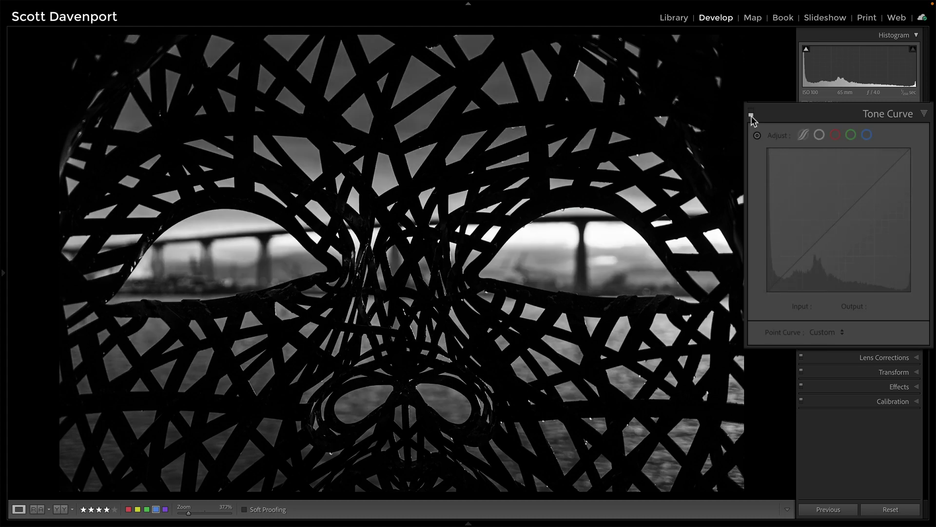
{"action": "left_click", "coordinate": [751, 116]}
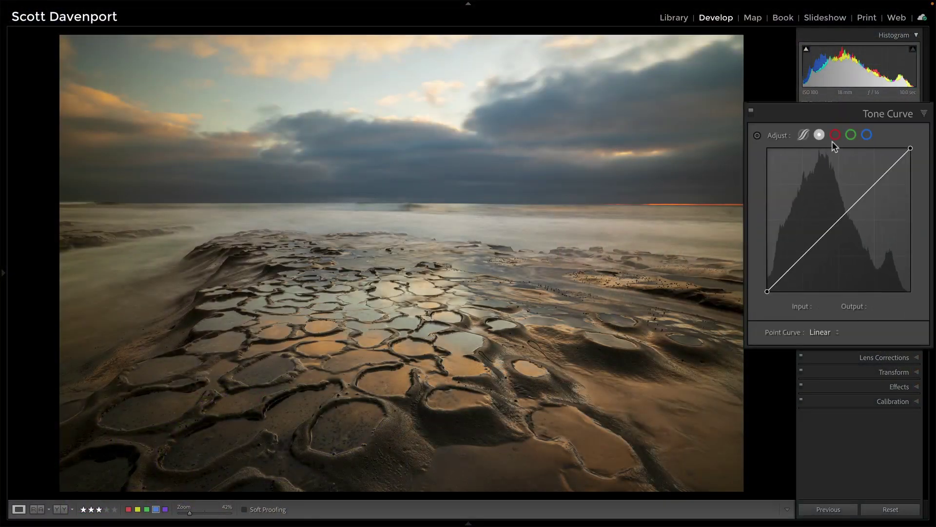
Check each channel curve, then add a red-curve point at input 96 and lift it to 99
{"action": "left_click", "coordinate": [834, 136]}
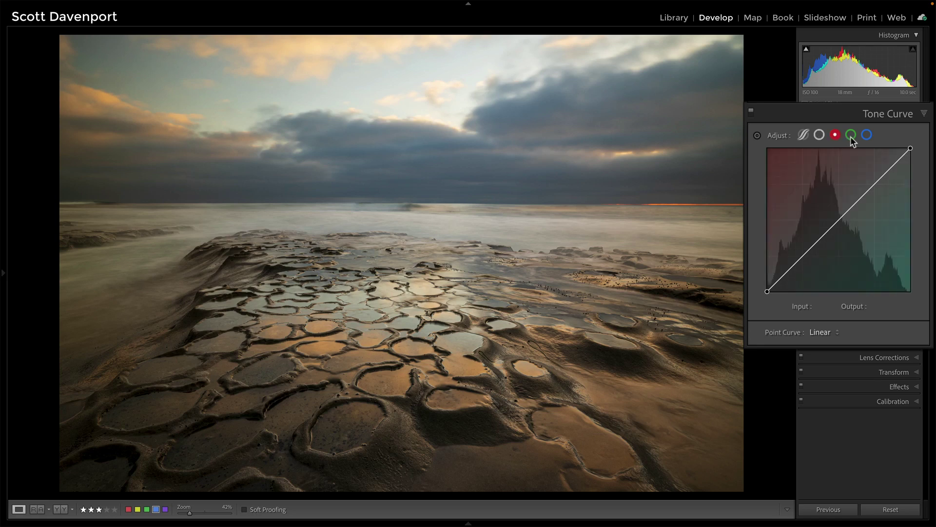
{"action": "left_click", "coordinate": [852, 138]}
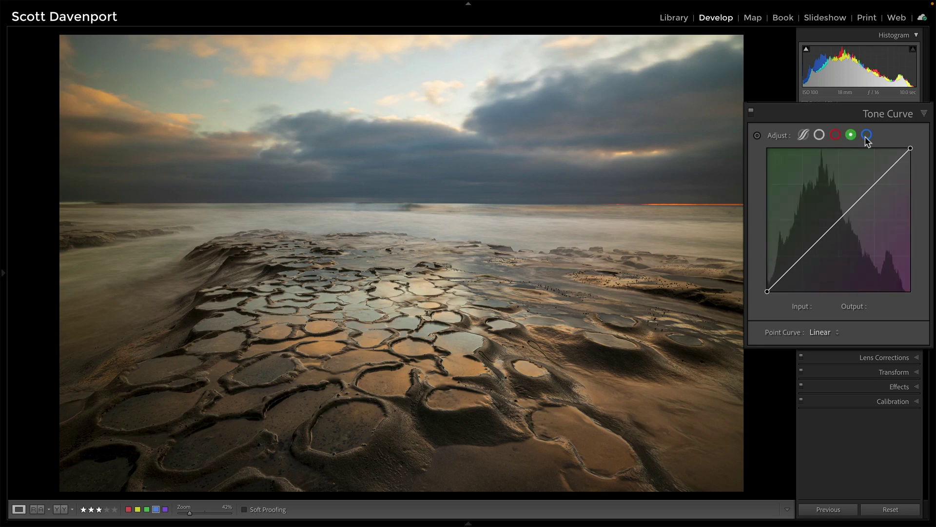
{"action": "left_click", "coordinate": [867, 138]}
{"action": "left_click", "coordinate": [835, 135]}
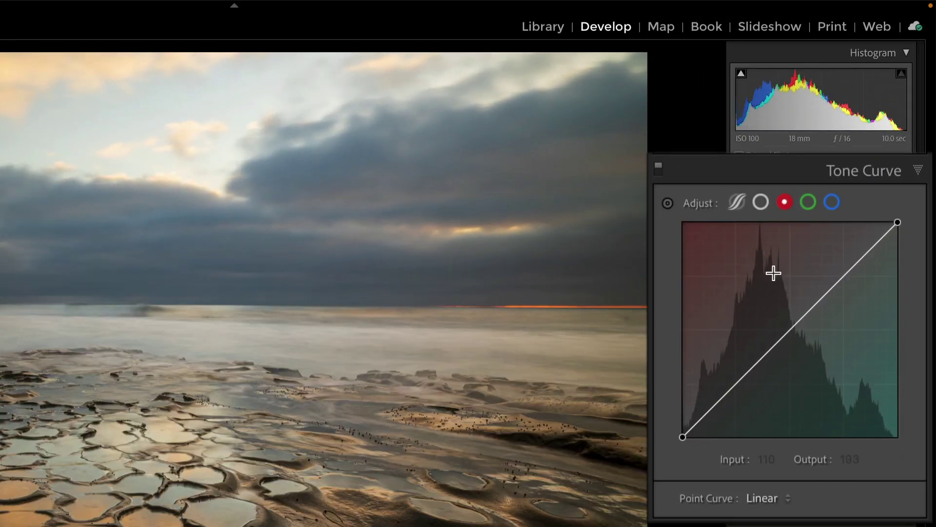
{"action": "left_click", "coordinate": [762, 357]}
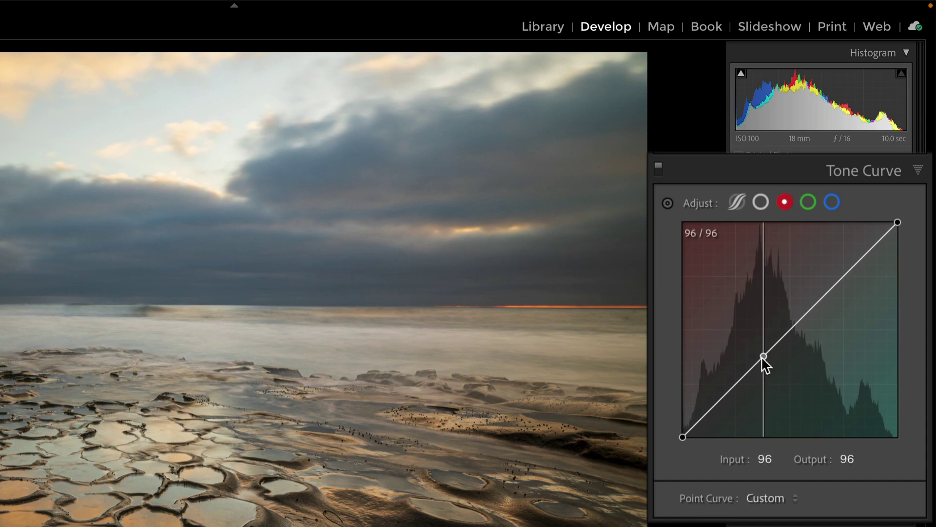
{"action": "left_click_drag", "start_coordinate": [762, 356], "coordinate": [762, 353]}
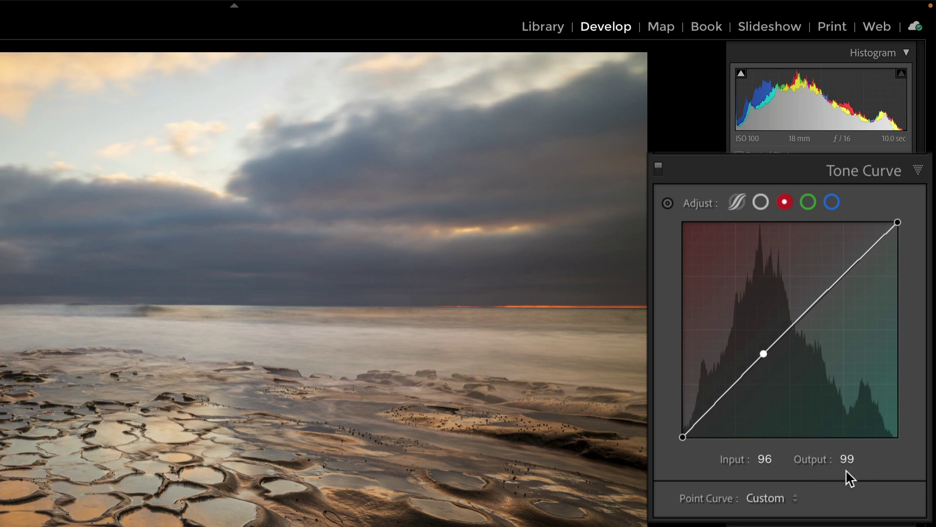
Add a green-curve point at input 92 and lower its output to 88
{"action": "left_click", "coordinate": [809, 202]}
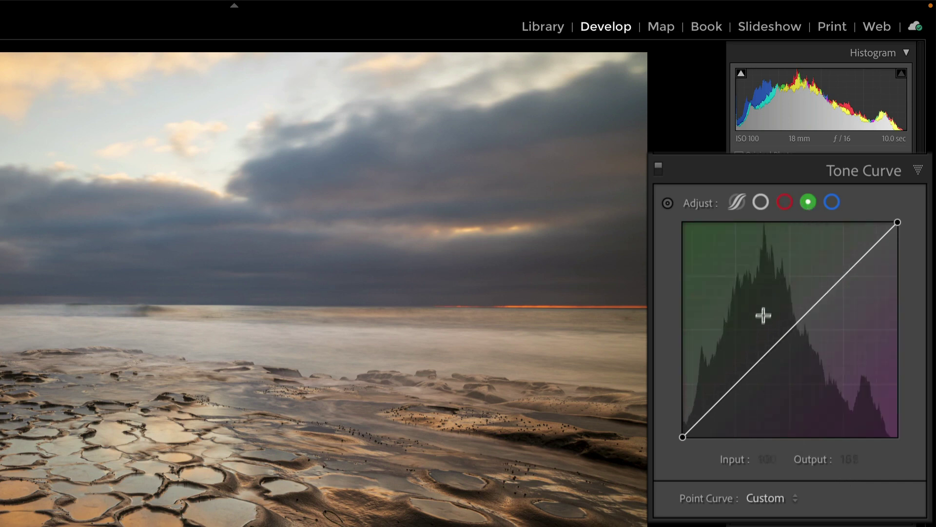
{"action": "left_click", "coordinate": [760, 359]}
{"action": "left_click_drag", "start_coordinate": [759, 361], "coordinate": [758, 363]}
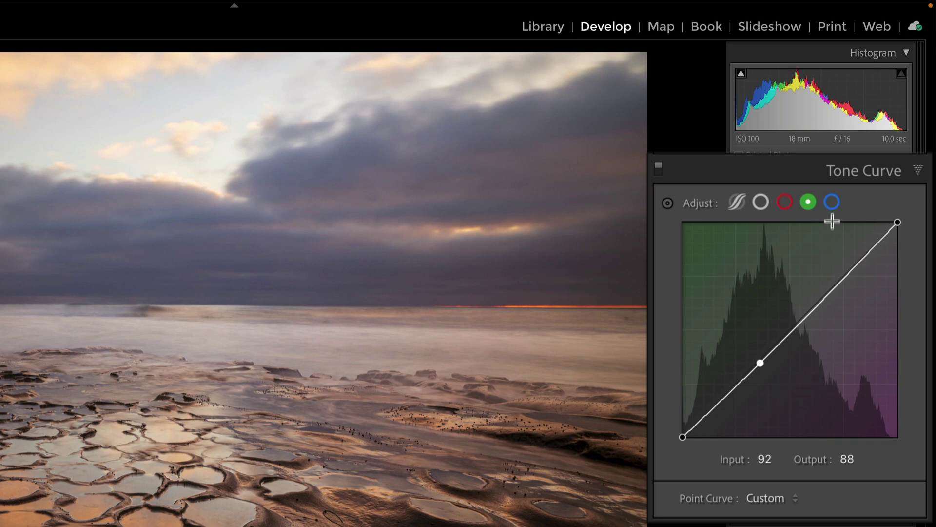
Add a blue-curve point at input 82 and raise its output to 87
{"action": "left_click", "coordinate": [832, 202]}
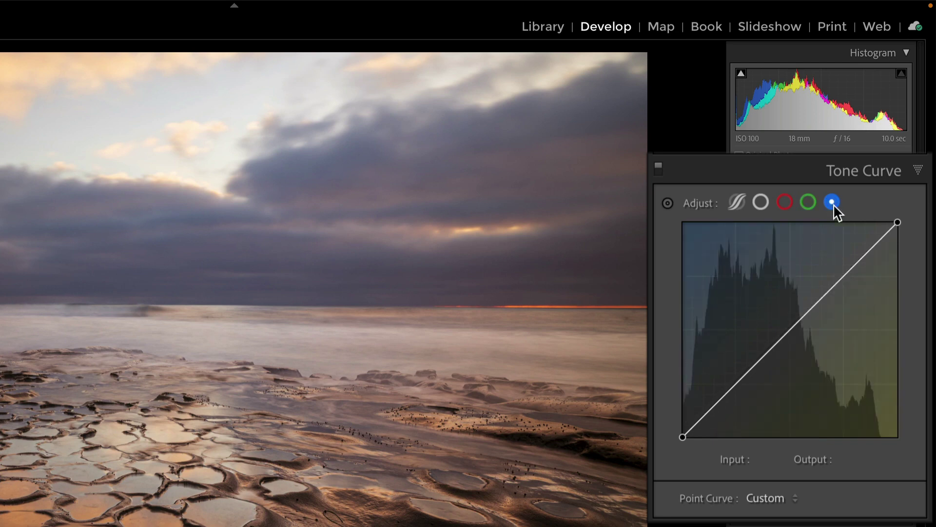
{"action": "left_click", "coordinate": [751, 369]}
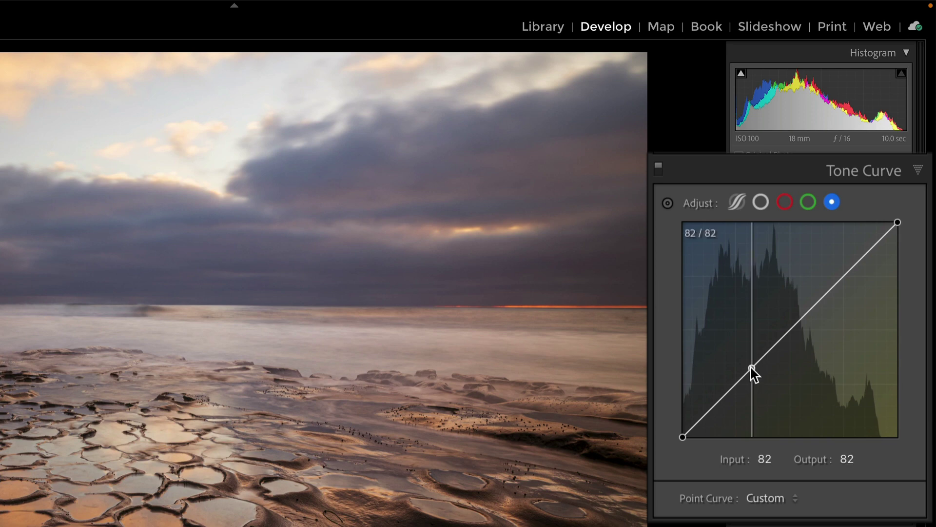
{"action": "left_click_drag", "start_coordinate": [751, 368], "coordinate": [751, 365]}
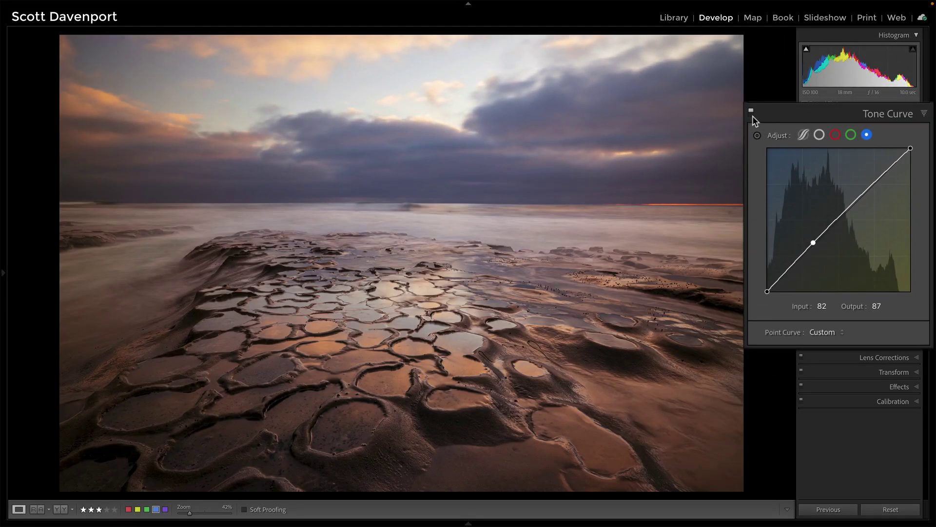
{"action": "left_click", "coordinate": [751, 112]}
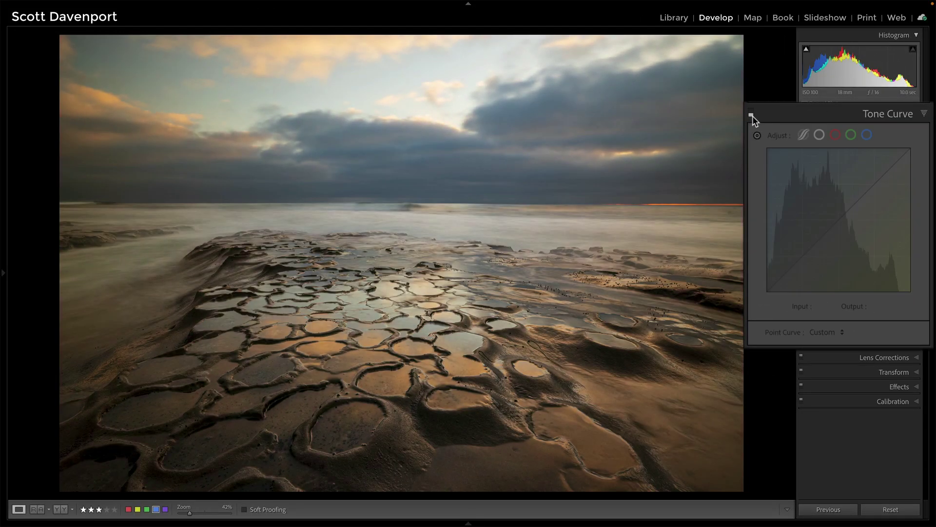
{"action": "left_click", "coordinate": [753, 115]}
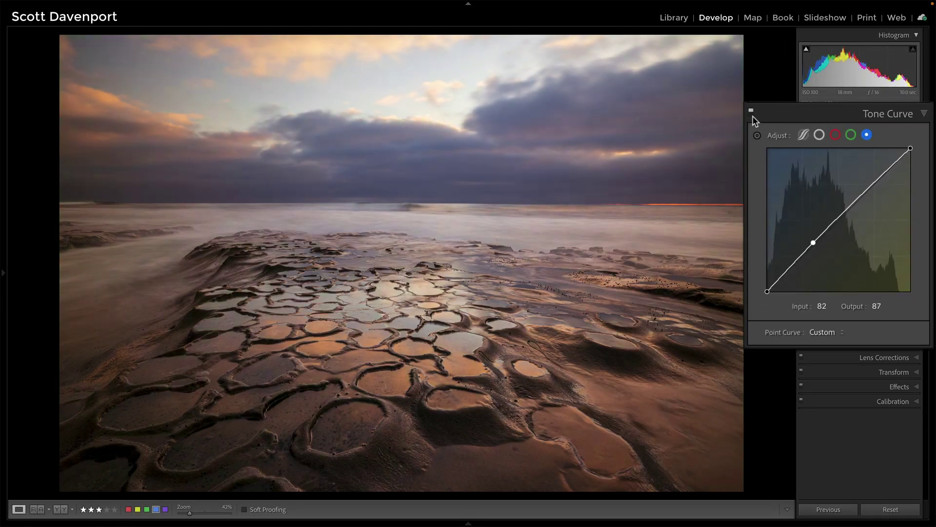